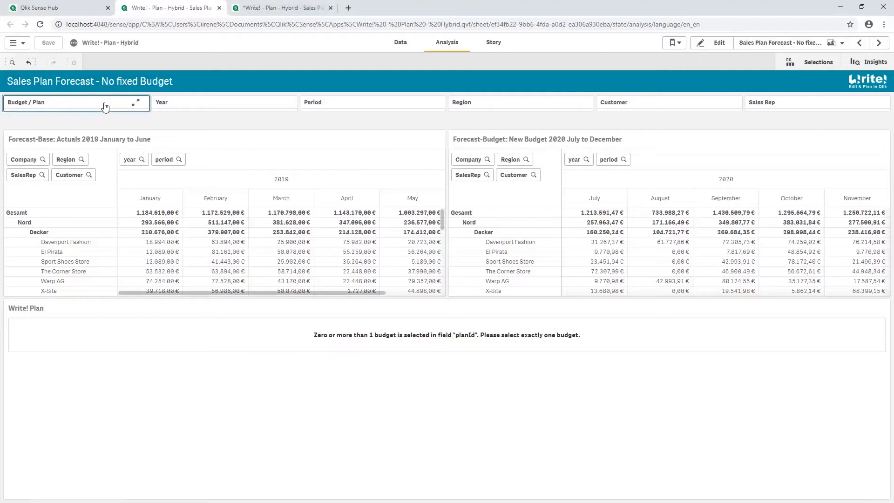
Filter the sales plan to the Actuals budget and the year 2019.
{"action": "left_click", "coordinate": [79, 163]}
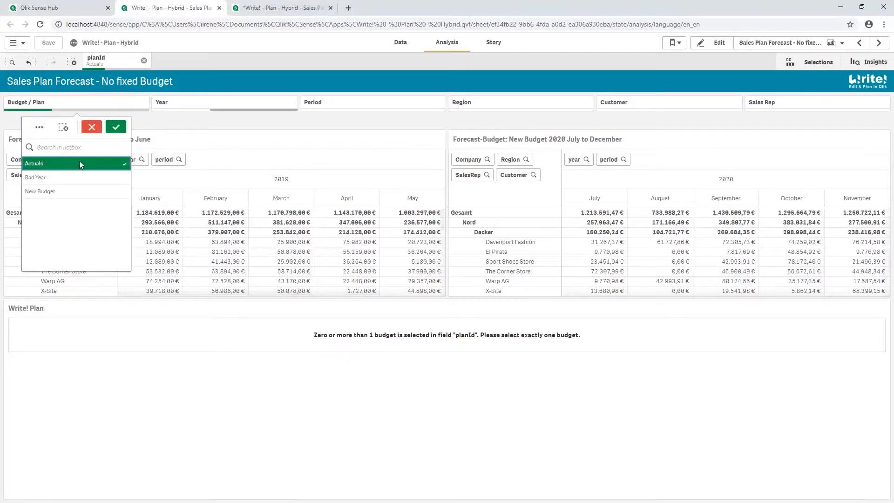
{"action": "left_click", "coordinate": [116, 126]}
{"action": "left_click", "coordinate": [258, 106]}
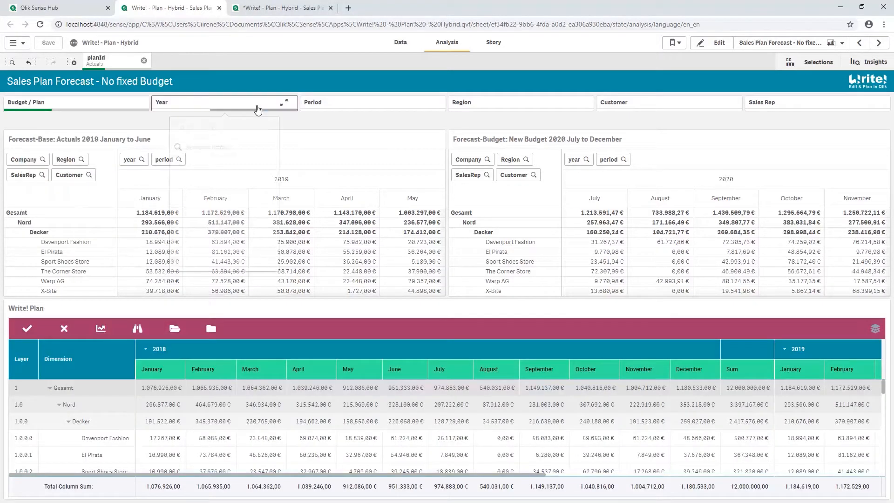
{"action": "left_click", "coordinate": [235, 177]}
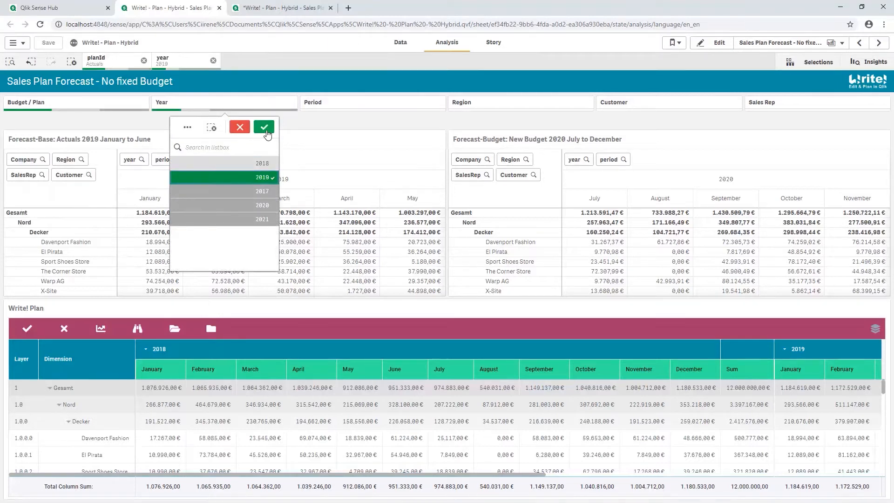
{"action": "left_click", "coordinate": [264, 127]}
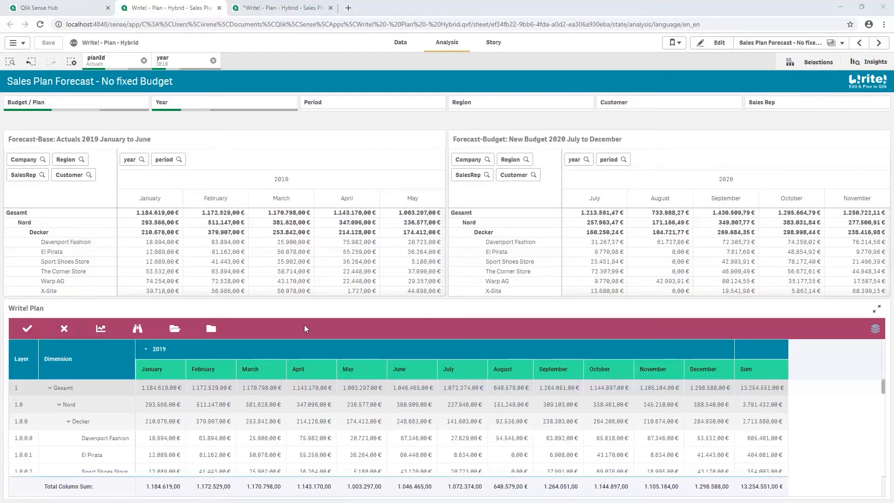
Create a trial rolling forecast named "New Forecast" from Actuals 2019 with Bad Year as the budget, and discard it.
{"action": "left_click", "coordinate": [138, 330]}
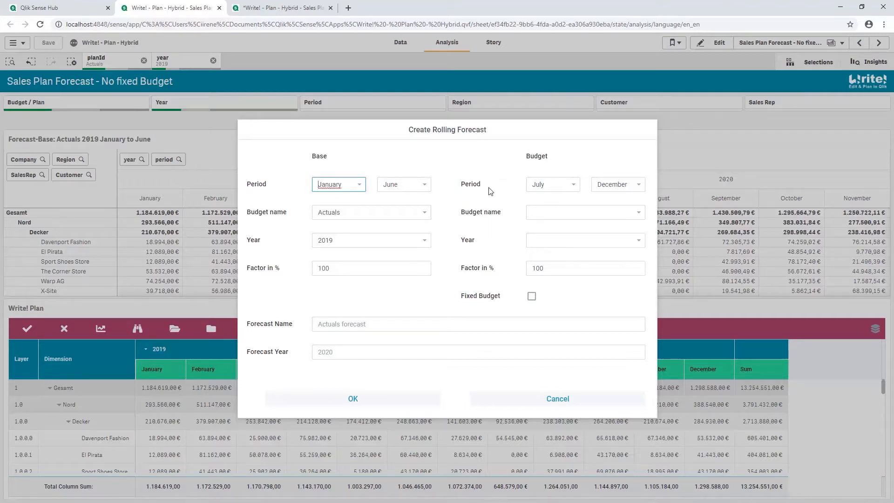
{"action": "left_click", "coordinate": [579, 213]}
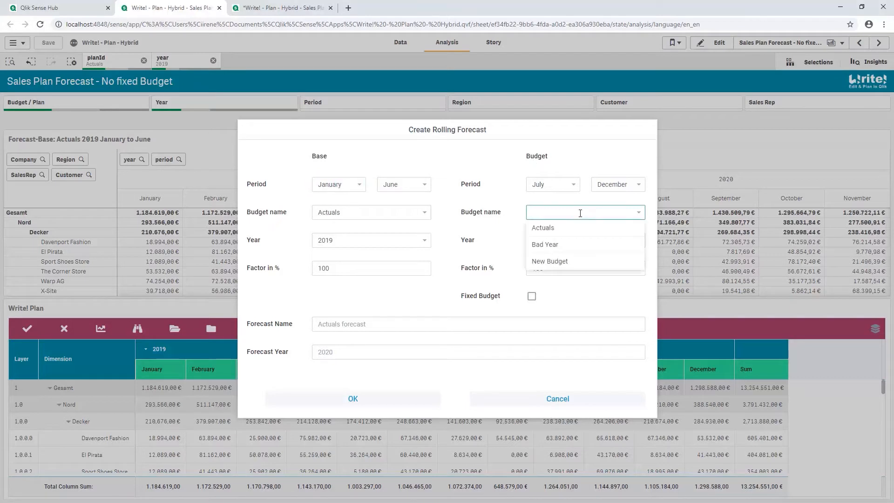
{"action": "left_click", "coordinate": [577, 247]}
{"action": "left_click", "coordinate": [326, 330]}
{"action": "type", "text": "New For"}
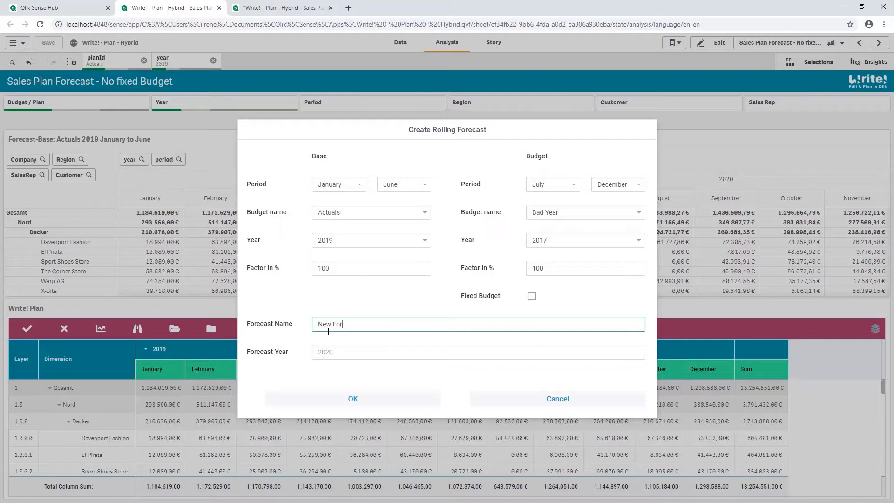
{"action": "left_click", "coordinate": [350, 396]}
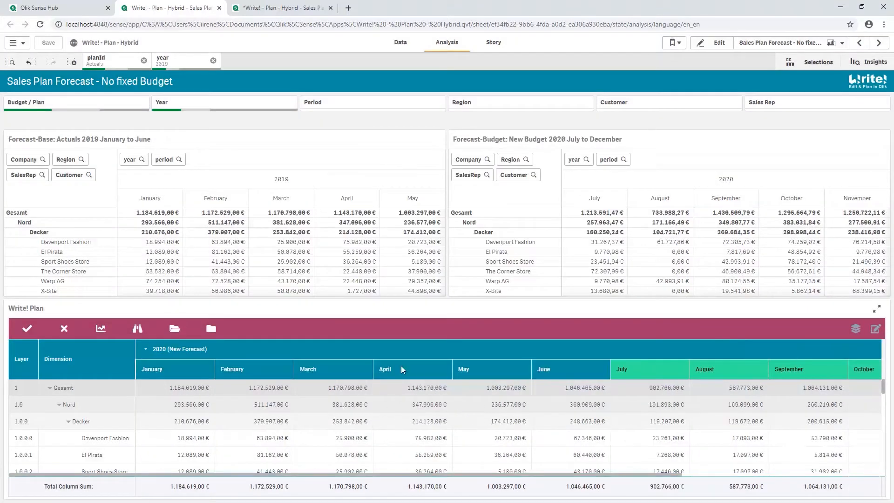
{"action": "left_click", "coordinate": [673, 391]}
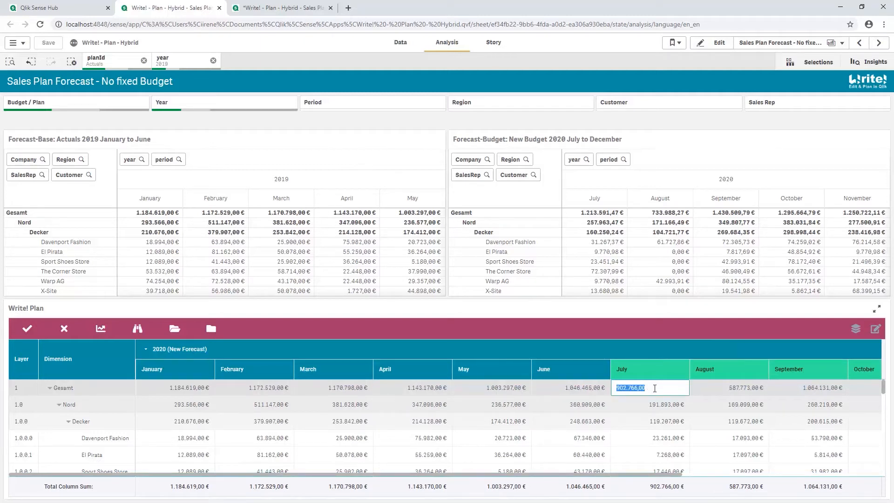
{"action": "left_click", "coordinate": [64, 328]}
In a new rolling forecast, try August as the base period's end month, and restore June with July as the budget's start month.
{"action": "left_click", "coordinate": [138, 329]}
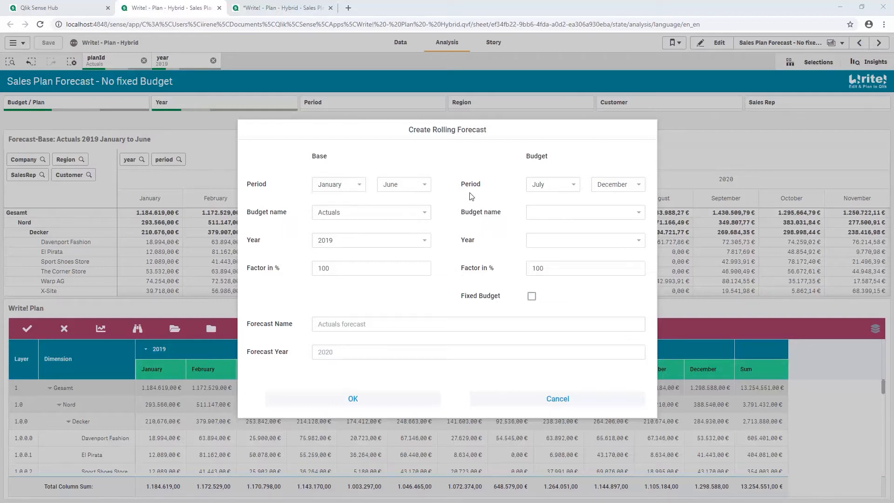
{"action": "left_click", "coordinate": [424, 186]}
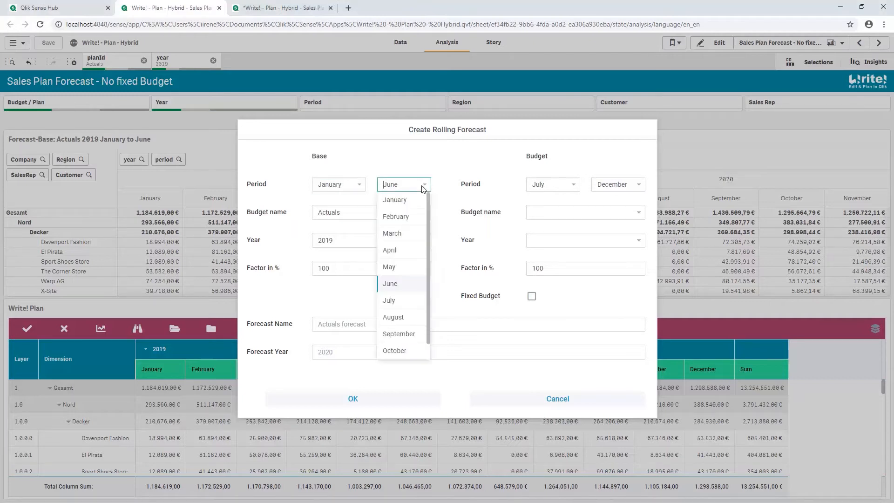
{"action": "left_click", "coordinate": [398, 318]}
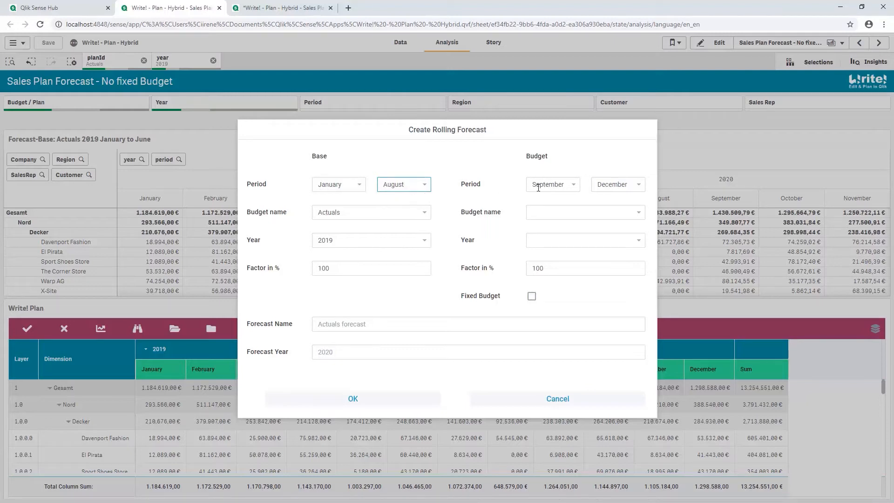
{"action": "left_click", "coordinate": [425, 187]}
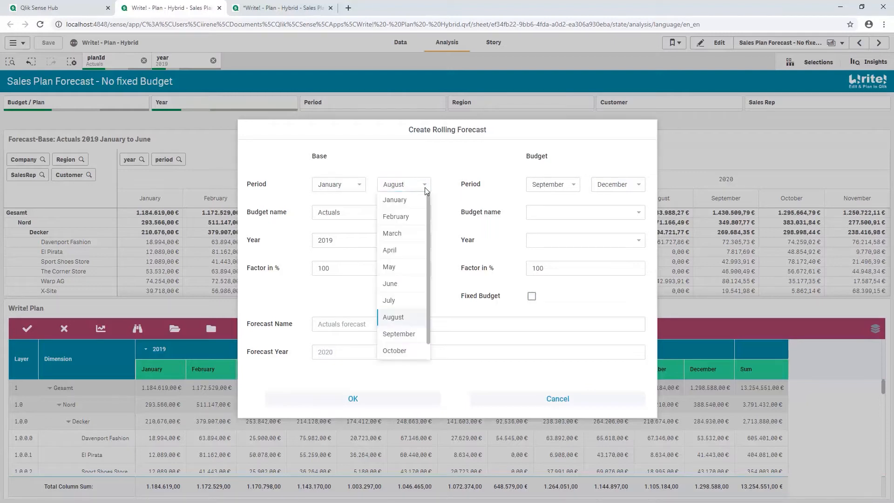
{"action": "left_click", "coordinate": [403, 287]}
{"action": "left_click", "coordinate": [553, 184]}
{"action": "left_click", "coordinate": [540, 199]}
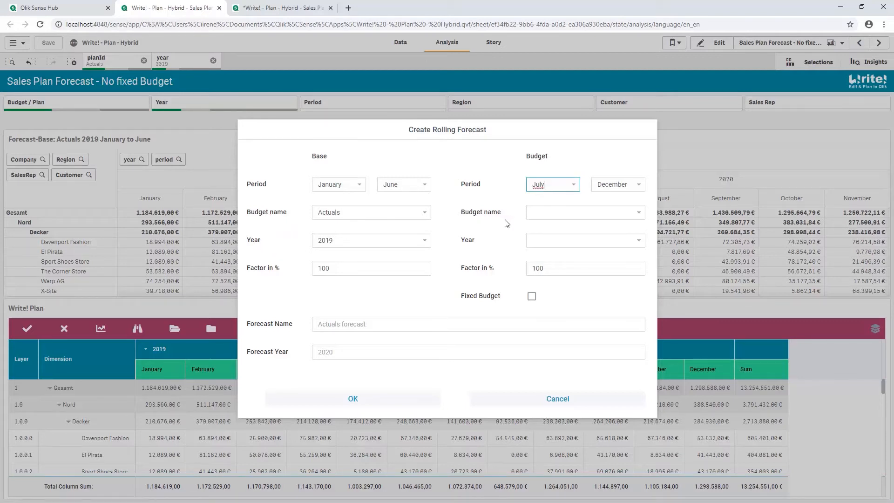
Generate the trial forecast as "New Forecast" with New Budget for July to December, and discard it.
{"action": "left_click", "coordinate": [538, 209]}
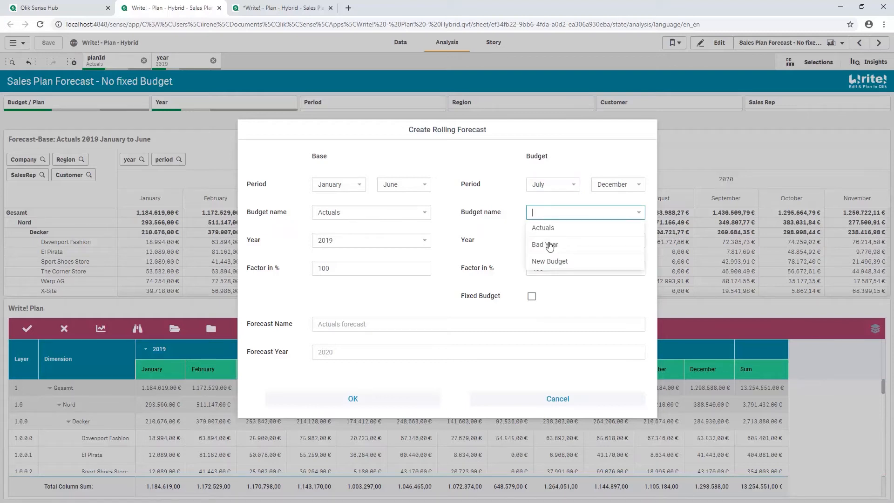
{"action": "left_click", "coordinate": [549, 261]}
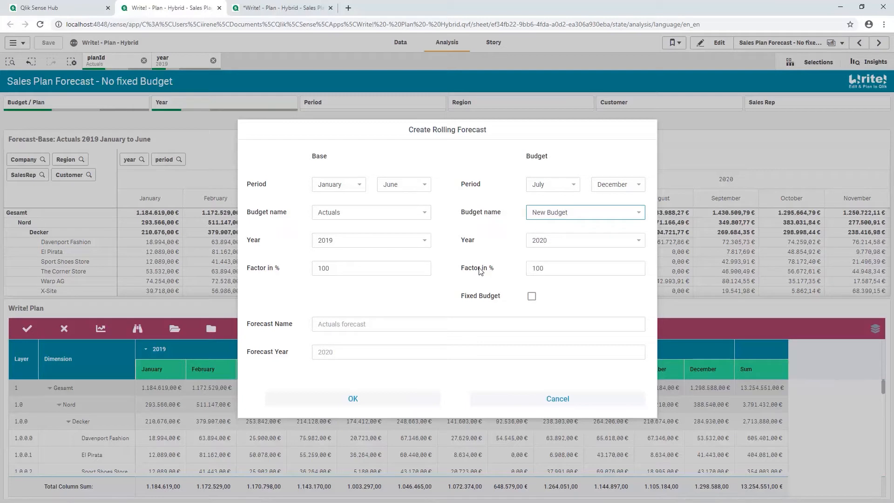
{"action": "left_click", "coordinate": [351, 324]}
{"action": "type", "text": "New Forecast"}
{"action": "left_click", "coordinate": [365, 399]}
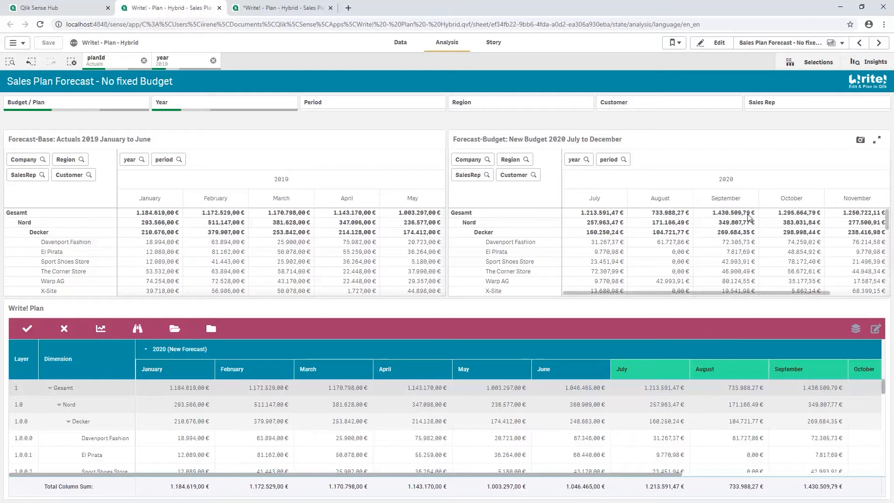
{"action": "left_click", "coordinate": [64, 329]}
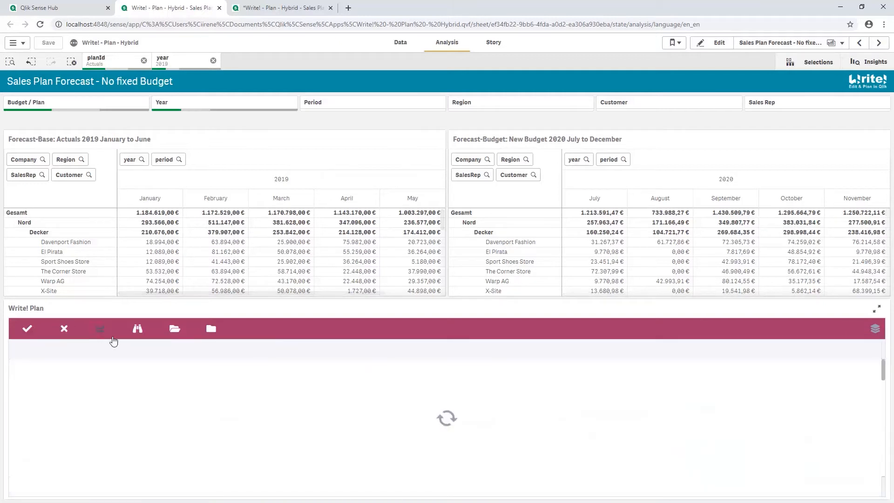
Create a trial rolling forecast named "New Forecast" from New Budget with the budget factor set to 50%, and discard it.
{"action": "left_click", "coordinate": [137, 329]}
{"action": "left_click", "coordinate": [561, 212]}
{"action": "left_click", "coordinate": [560, 263]}
{"action": "double_click", "coordinate": [540, 268]}
{"action": "type", "text": "50"}
{"action": "left_click", "coordinate": [326, 324]}
{"action": "type", "text": "New Forecast"}
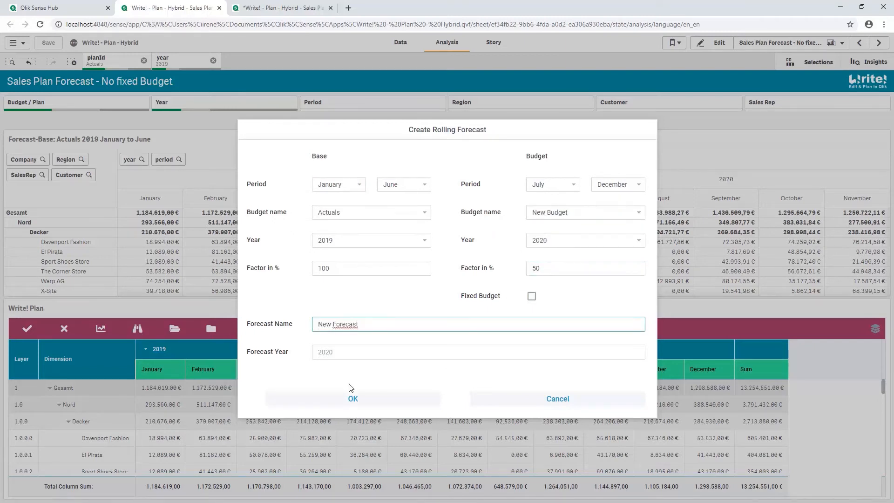
{"action": "left_click", "coordinate": [352, 398]}
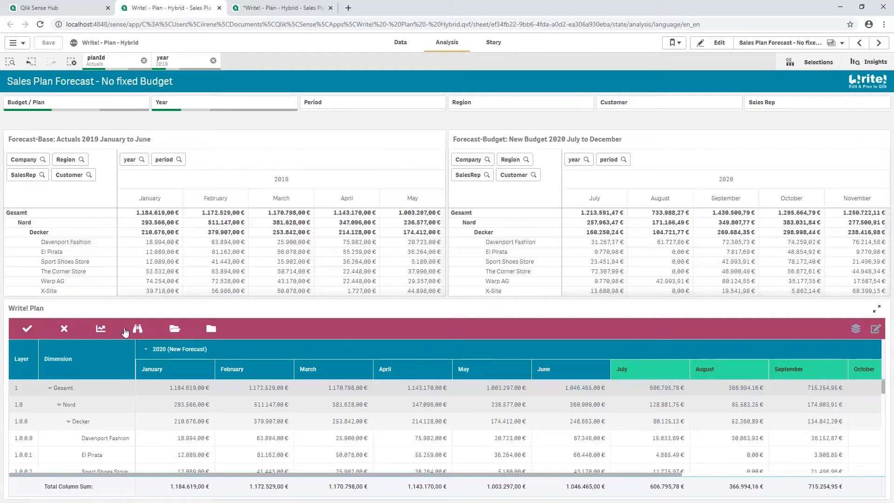
{"action": "left_click", "coordinate": [64, 329]}
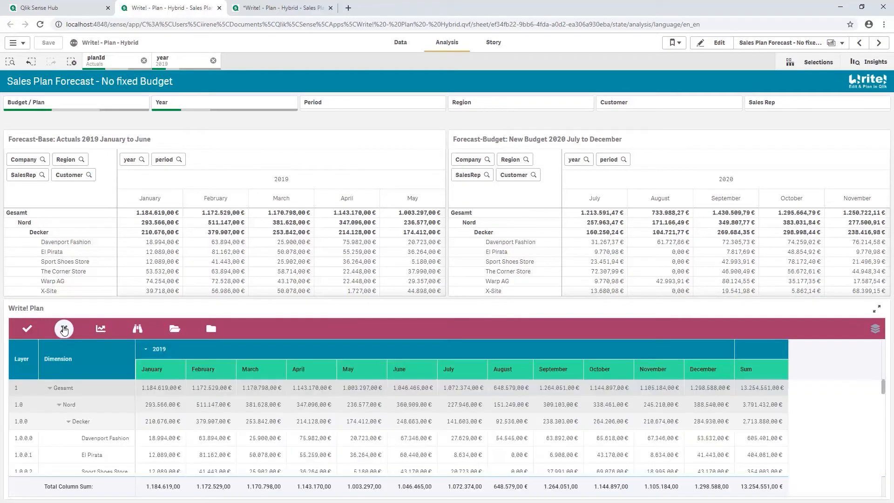
Create a rolling forecast named "New Forecast" from Actuals and New Budget without a fixed budget, and compare its July to December figures with the source budget.
{"action": "left_click", "coordinate": [137, 329]}
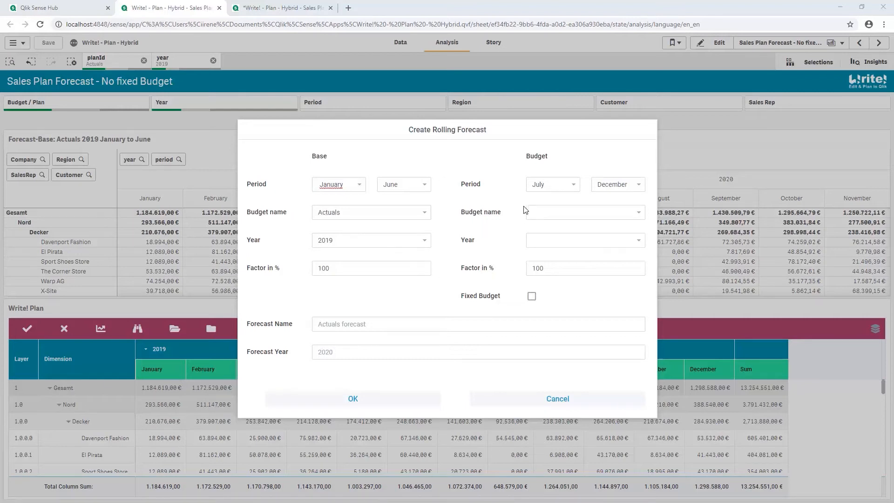
{"action": "left_click", "coordinate": [540, 212]}
{"action": "left_click", "coordinate": [546, 261]}
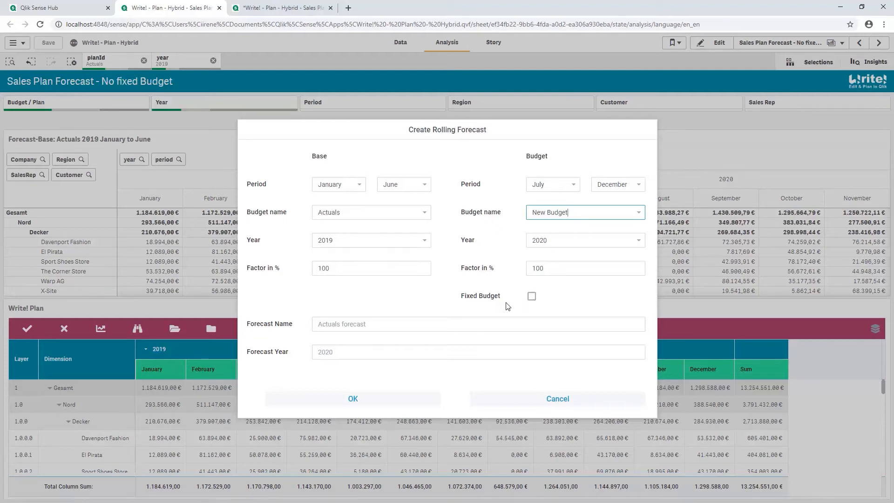
{"action": "left_click", "coordinate": [427, 322]}
{"action": "type", "text": "New Forecast"}
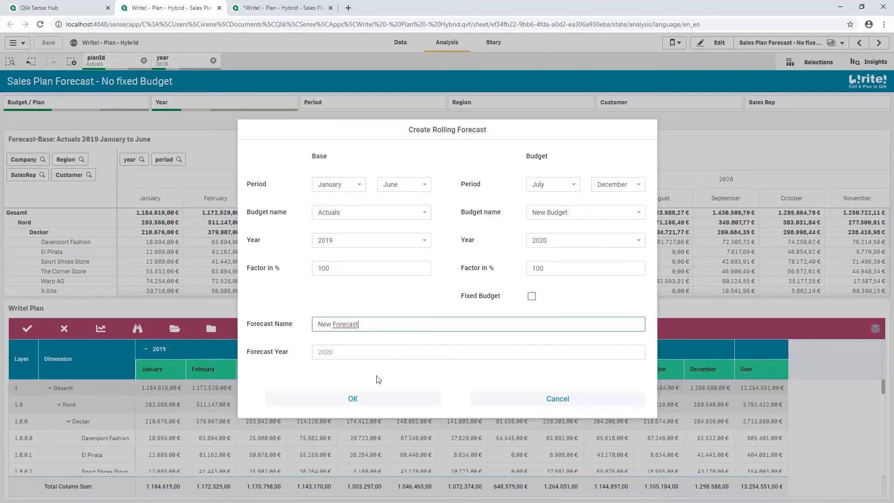
{"action": "left_click", "coordinate": [372, 396]}
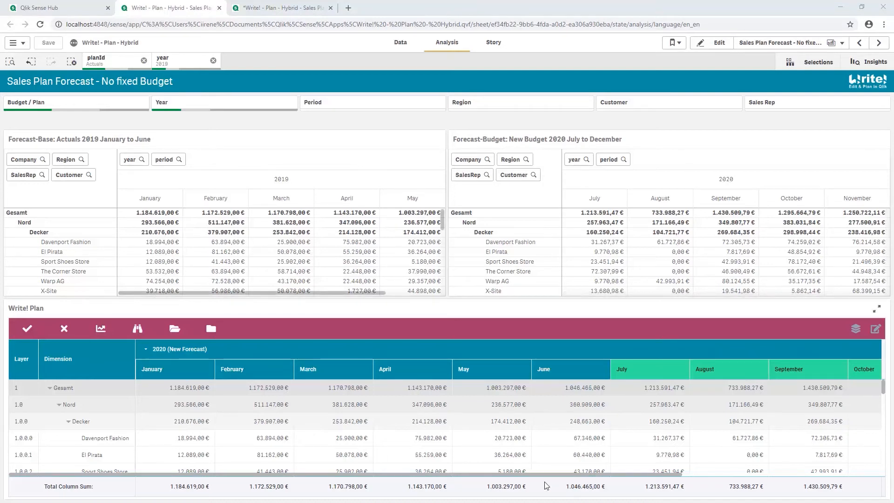
{"action": "left_click_drag", "start_coordinate": [546, 474], "coordinate": [782, 464]}
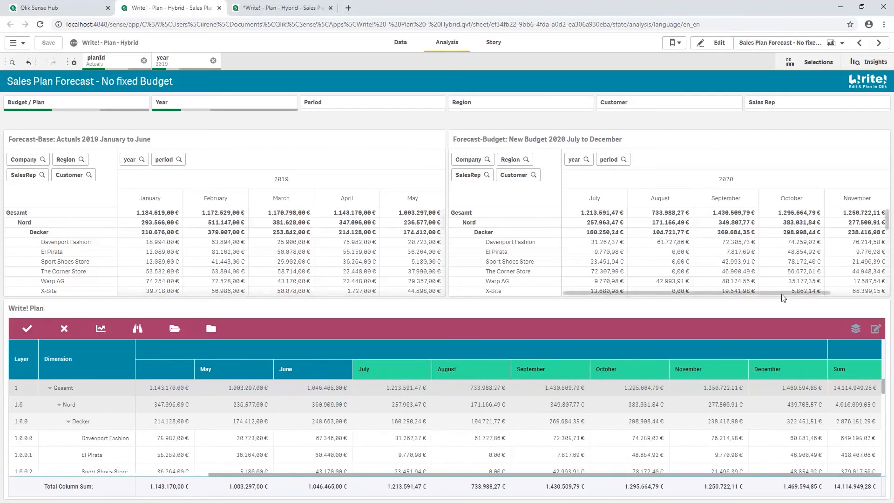
{"action": "left_click_drag", "start_coordinate": [807, 292], "coordinate": [862, 291]}
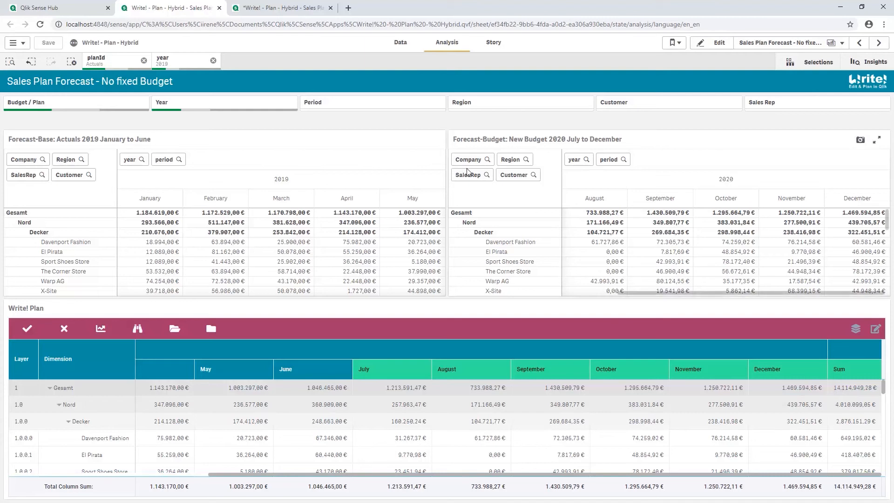
On the Fixed Budget sheet, create a rolling forecast named "New Forecast" with New Budget and Fixed Budget enabled, and compare its monthly figures.
{"action": "left_click", "coordinate": [281, 5]}
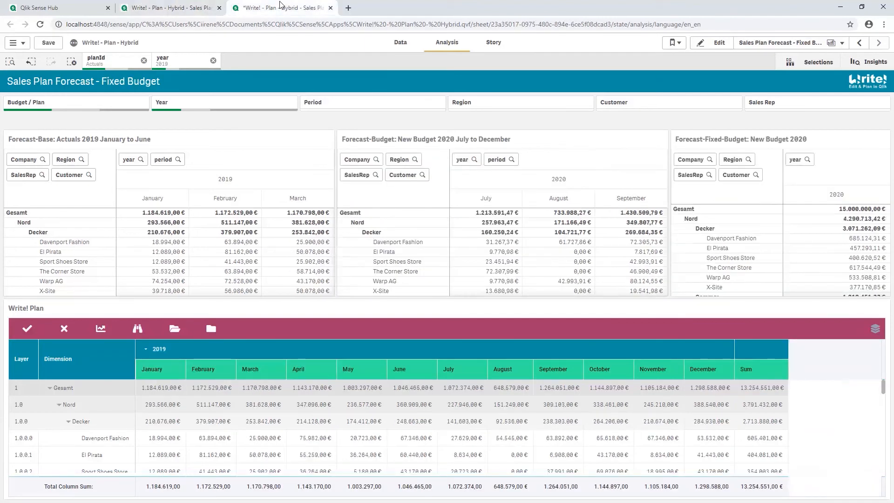
{"action": "left_click", "coordinate": [137, 328]}
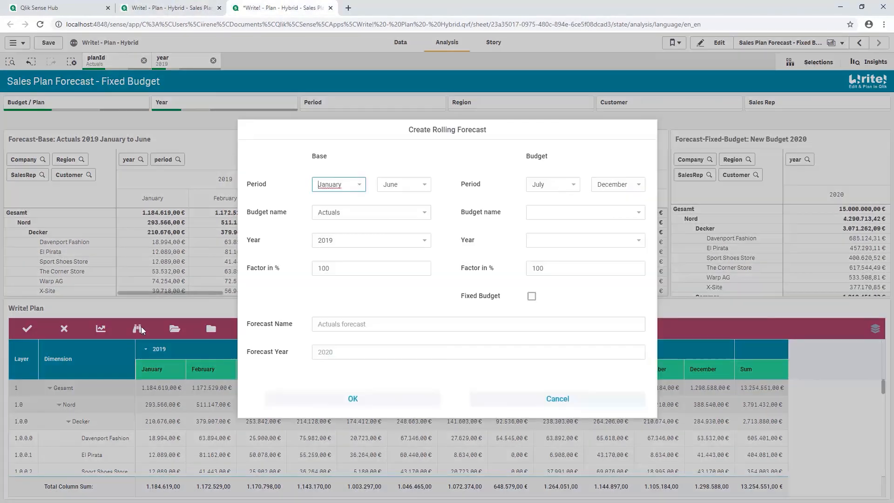
{"action": "left_click", "coordinate": [601, 212]}
{"action": "left_click", "coordinate": [583, 260]}
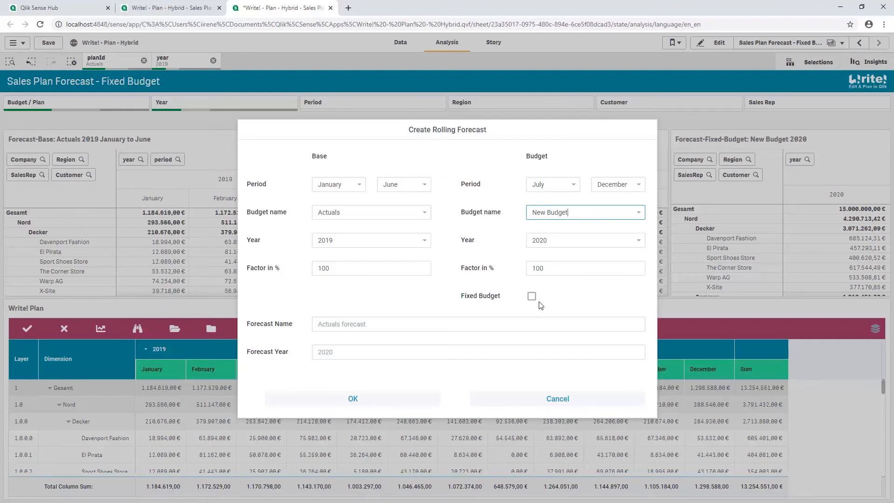
{"action": "left_click", "coordinate": [532, 297]}
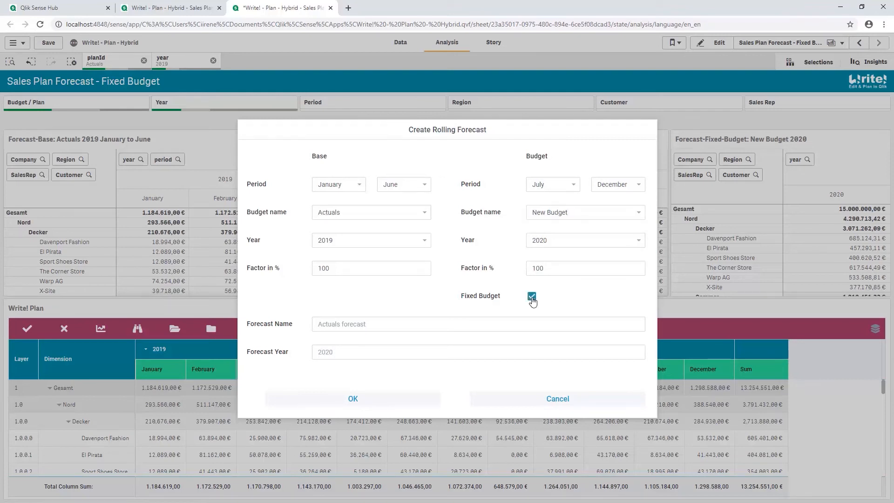
{"action": "left_click", "coordinate": [344, 322]}
{"action": "type", "text": "New forecast"}
{"action": "left_click", "coordinate": [353, 399]}
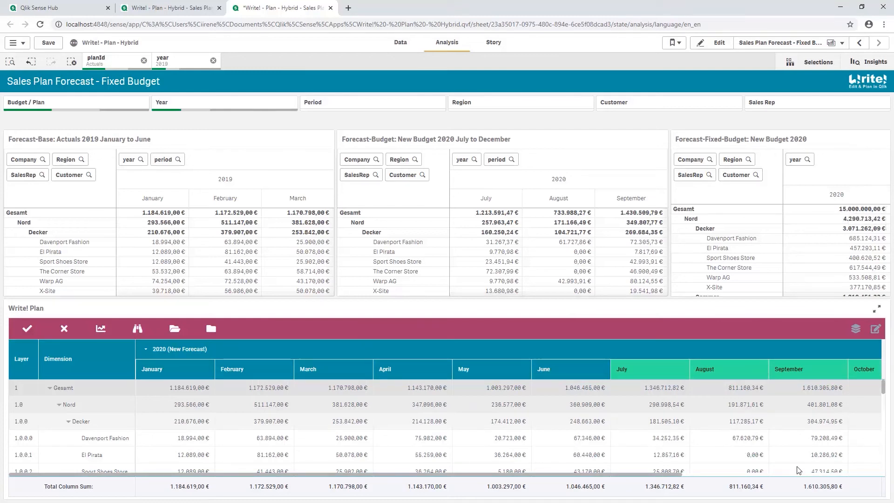
{"action": "left_click_drag", "start_coordinate": [674, 477], "coordinate": [893, 465]}
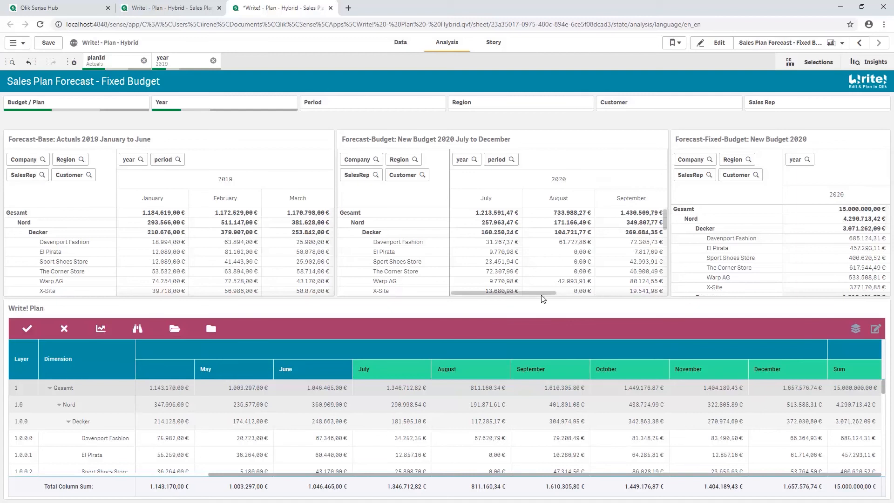
{"action": "left_click_drag", "start_coordinate": [569, 293], "coordinate": [677, 302]}
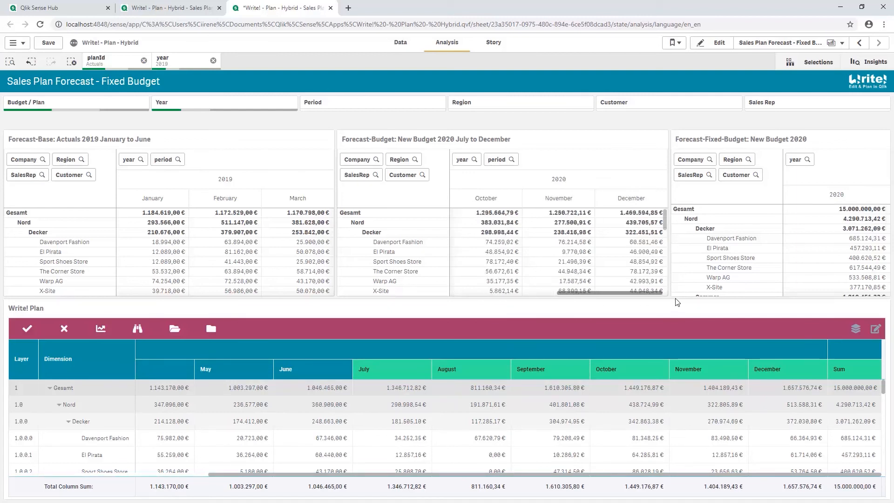